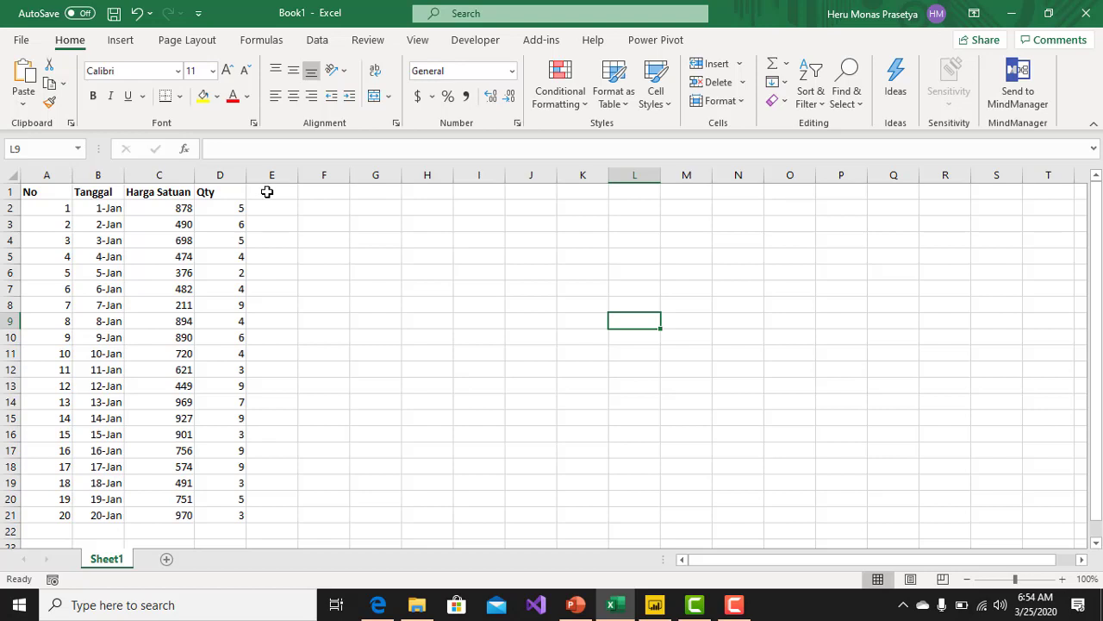
Enter the header Grand Total in cell E1 and fit column E's width.
left_click(267, 192)
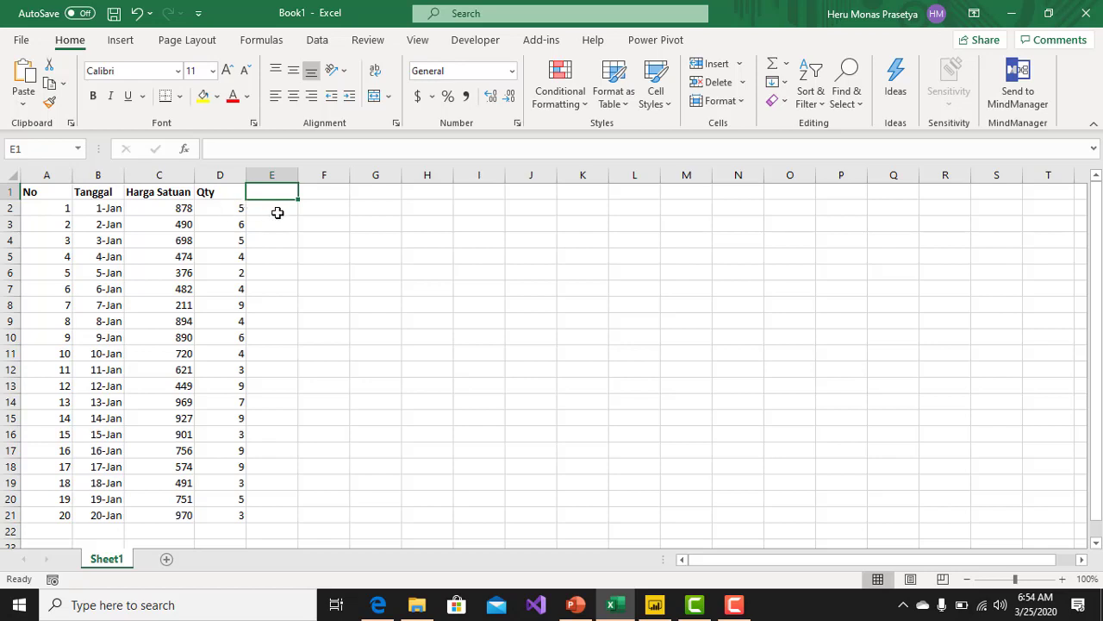
type("Grand ")
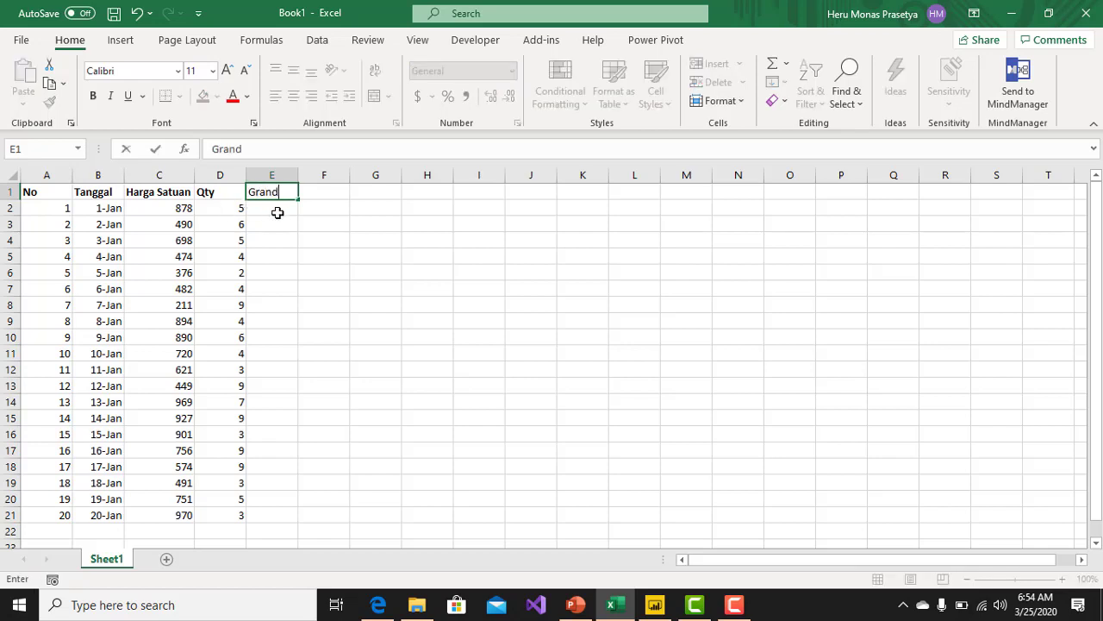
type("Total")
left_click(325, 234)
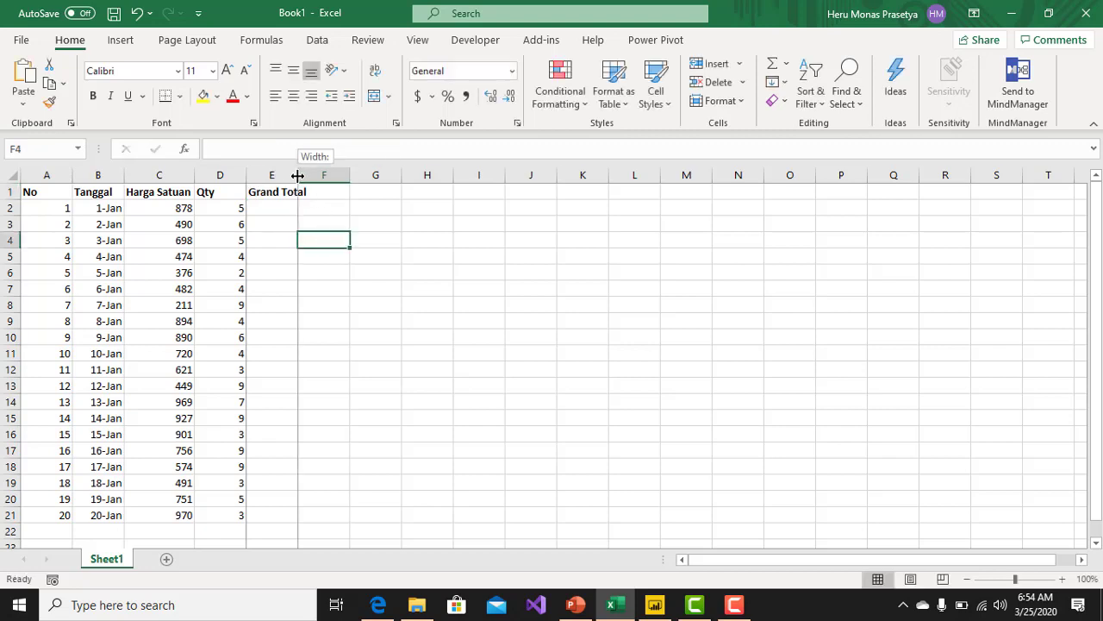
double_click(298, 175)
Calculate the grand total in E2 with =C2*D2 and fill the formula down to E21.
left_click(288, 207)
type("=")
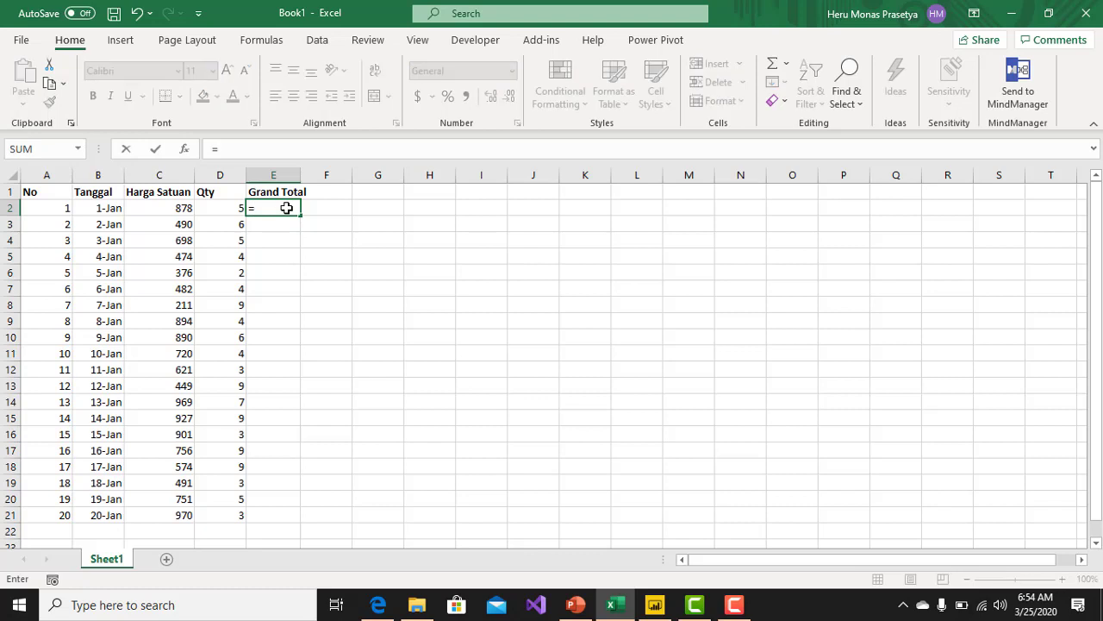
left_click(166, 209)
type("*")
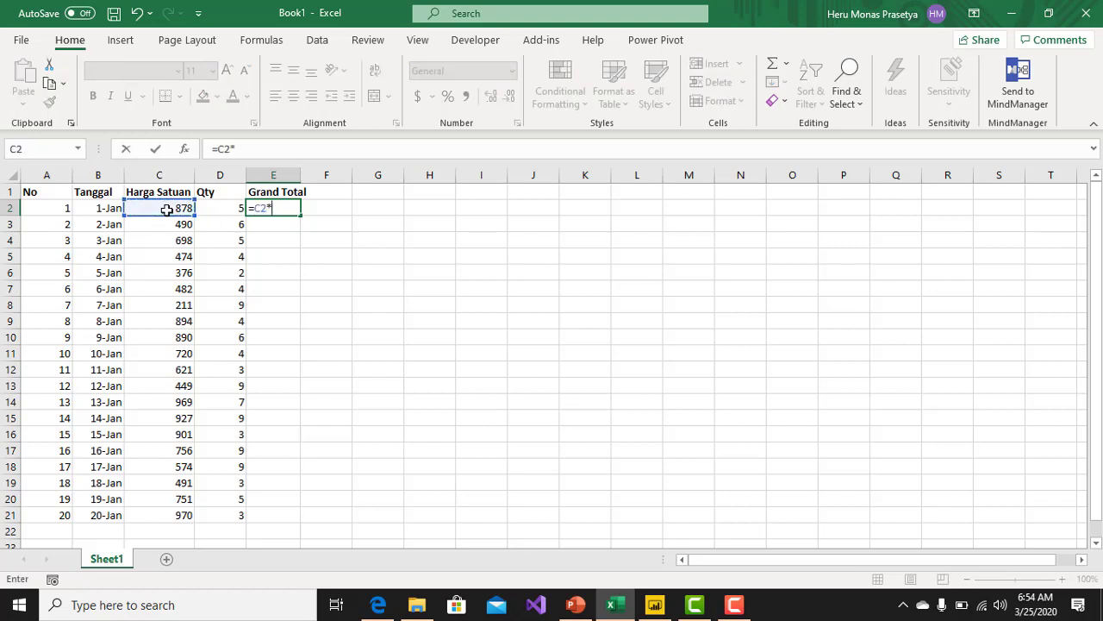
left_click(207, 209)
key("Return")
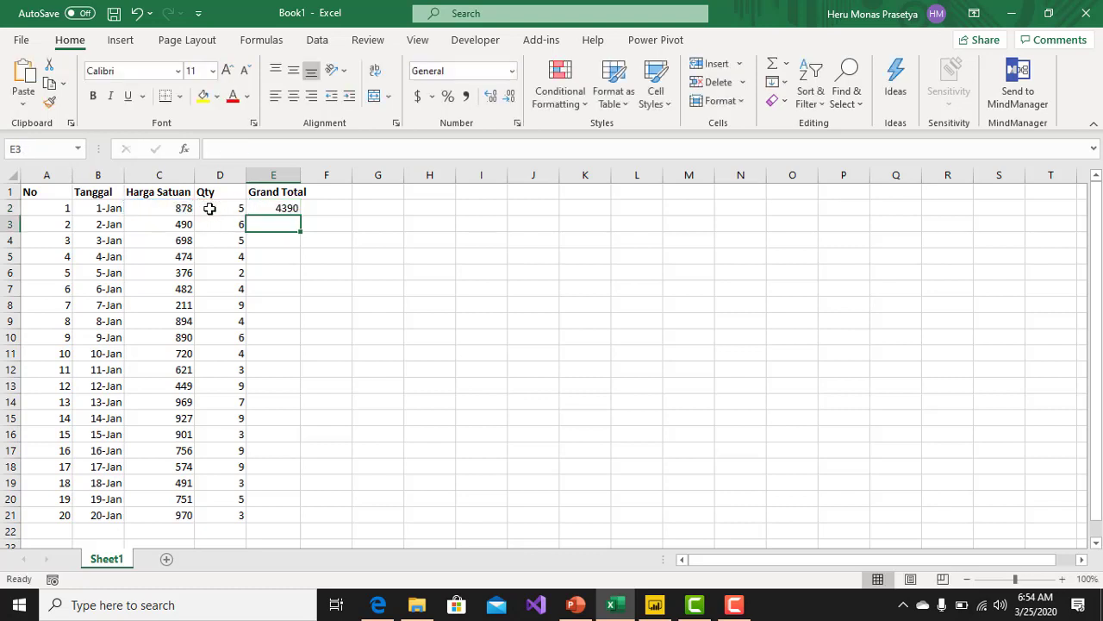
left_click(274, 209)
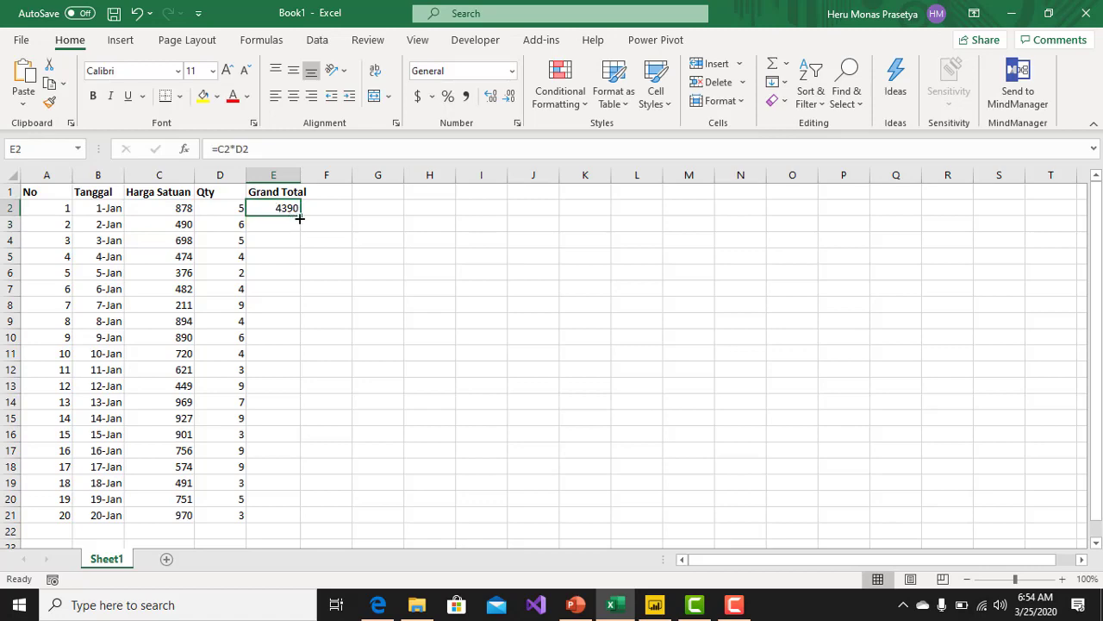
left_click_drag(301, 216, 265, 465)
scroll(305, 448, "up", 2)
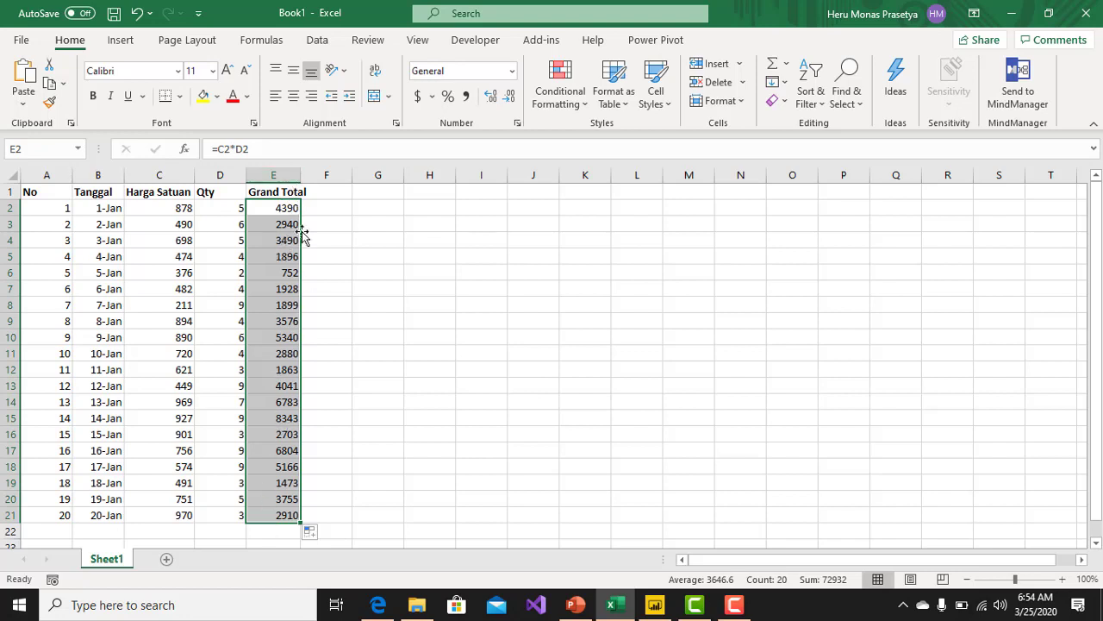
left_click(336, 240)
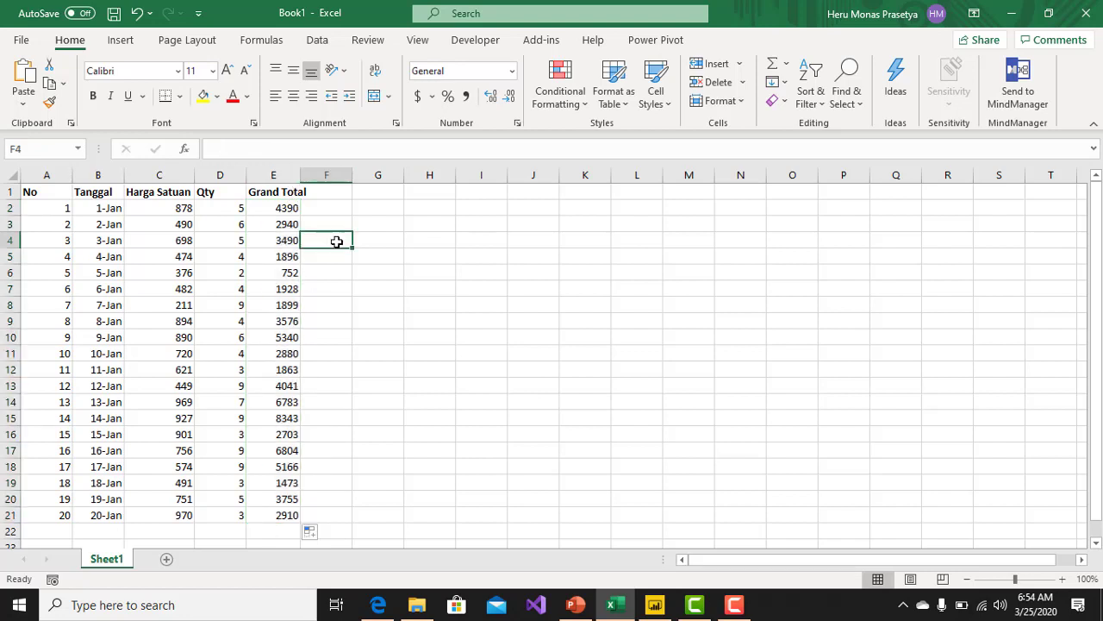
Delete the Grand Total column from the worksheet.
left_click(282, 175)
right_click(283, 176)
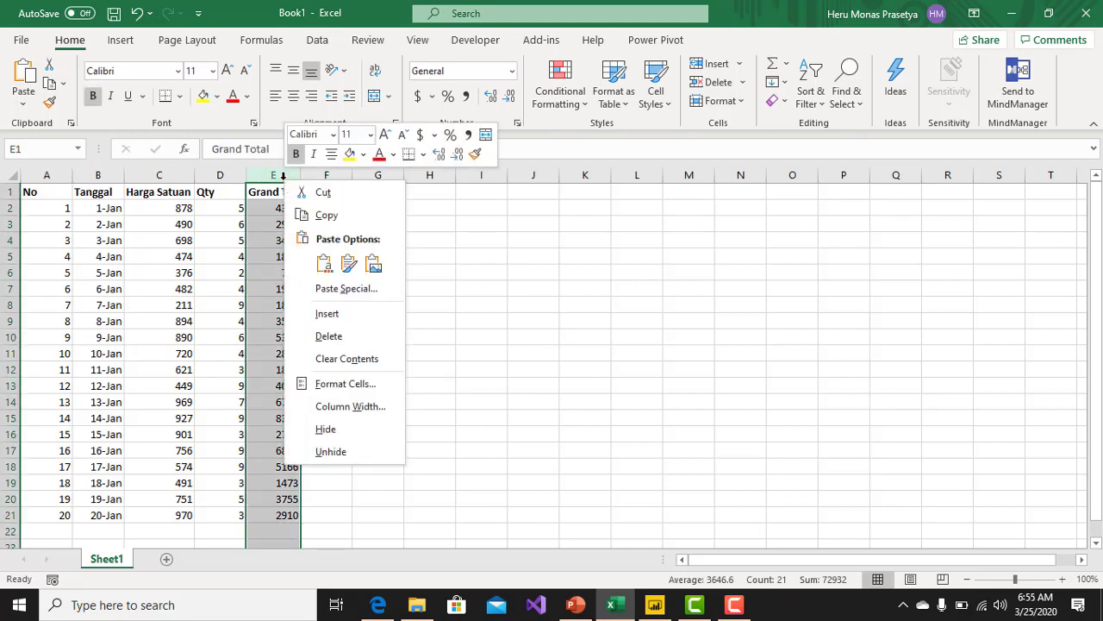
left_click(325, 337)
left_click(221, 288)
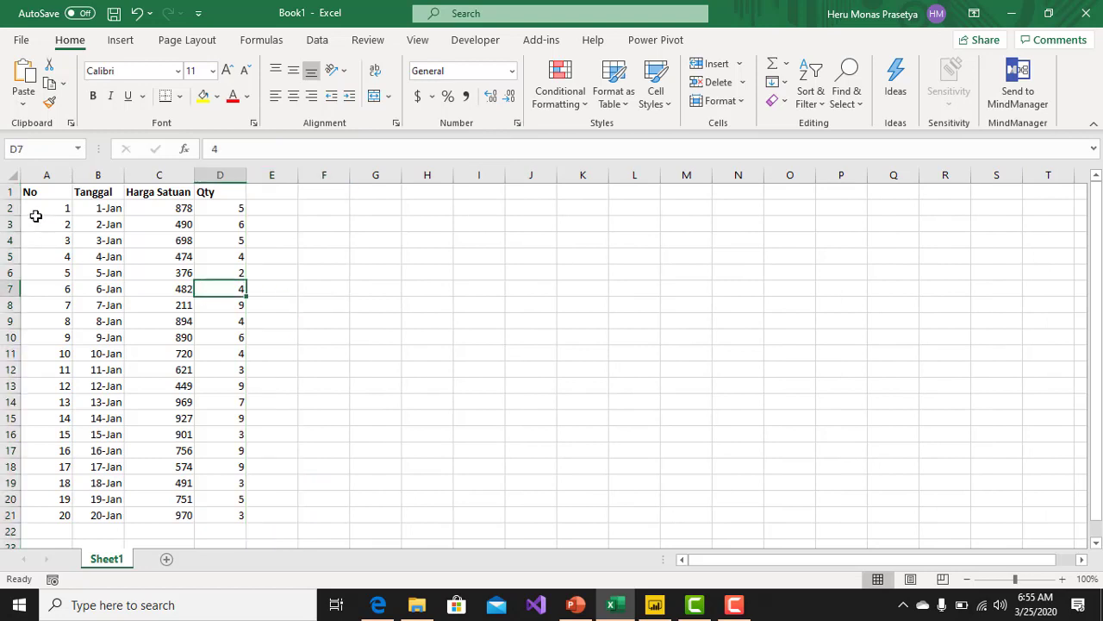
Format the range A1:D21 as a table with headers.
left_click_drag(40, 192, 223, 514)
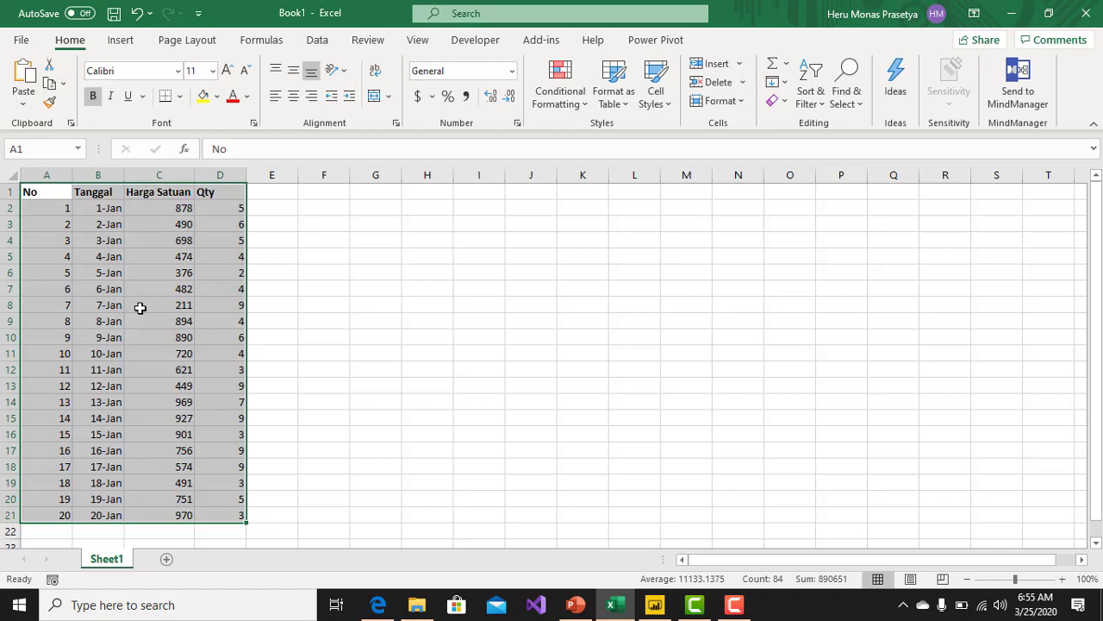
left_click(626, 104)
left_click(673, 211)
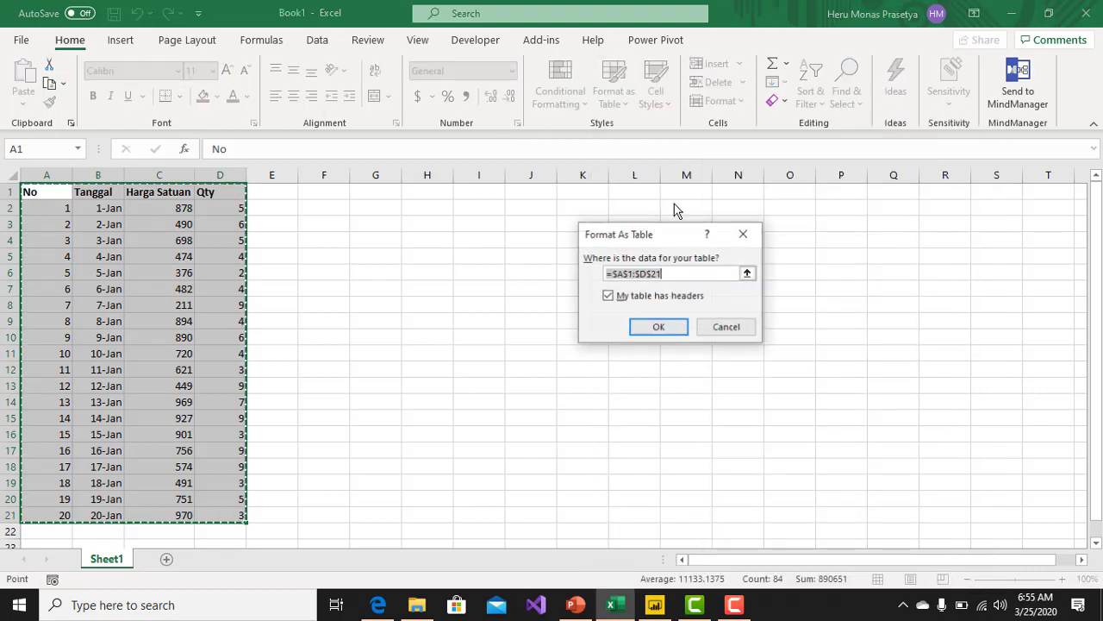
left_click(657, 328)
left_click(528, 355)
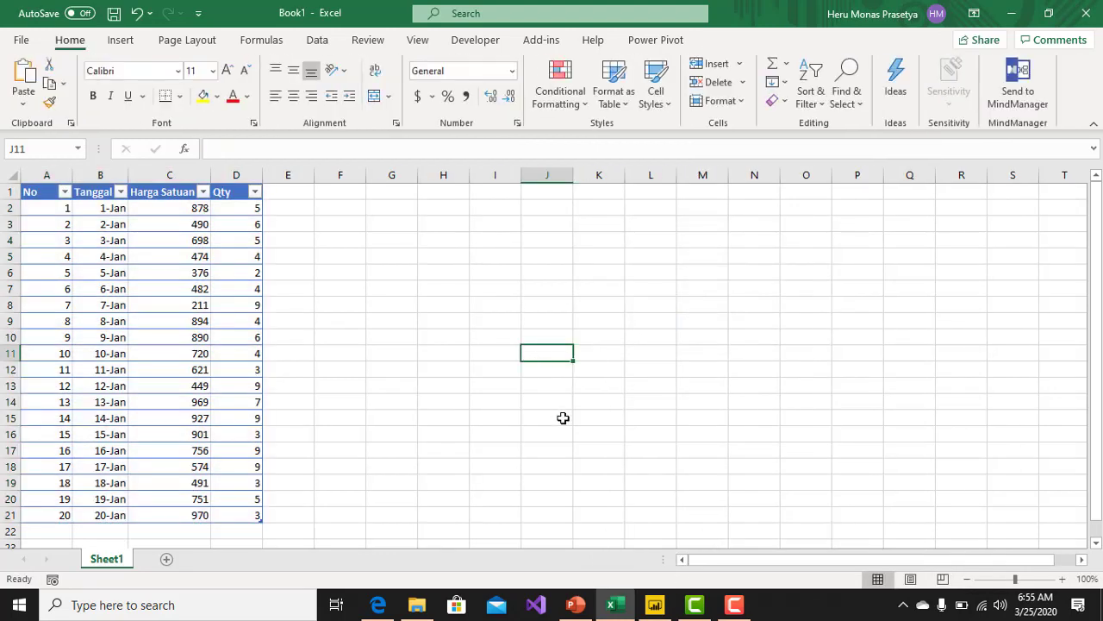
left_click(655, 605)
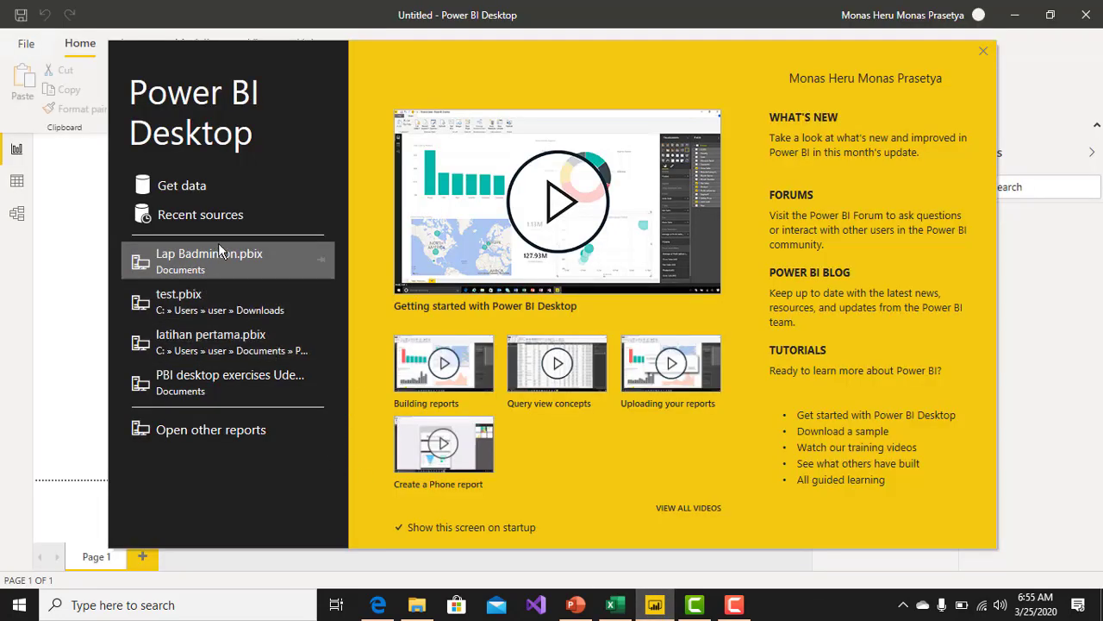
left_click(614, 607)
left_click(404, 356)
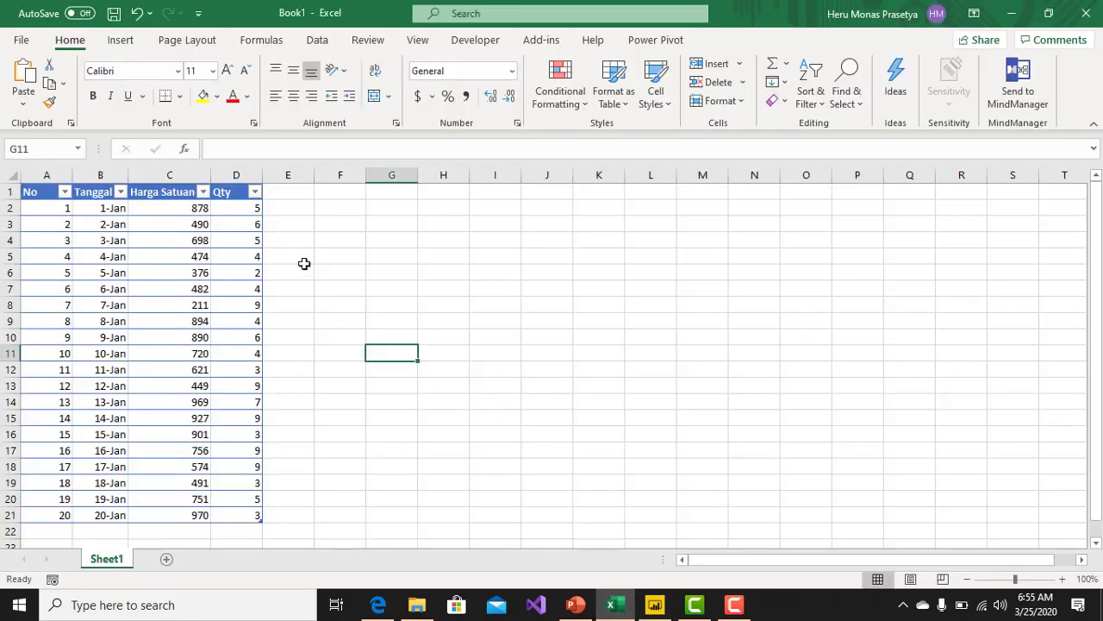
Save the workbook to the Desktop as Calc Col.xlsx and close it.
left_click(160, 215)
left_click(113, 13)
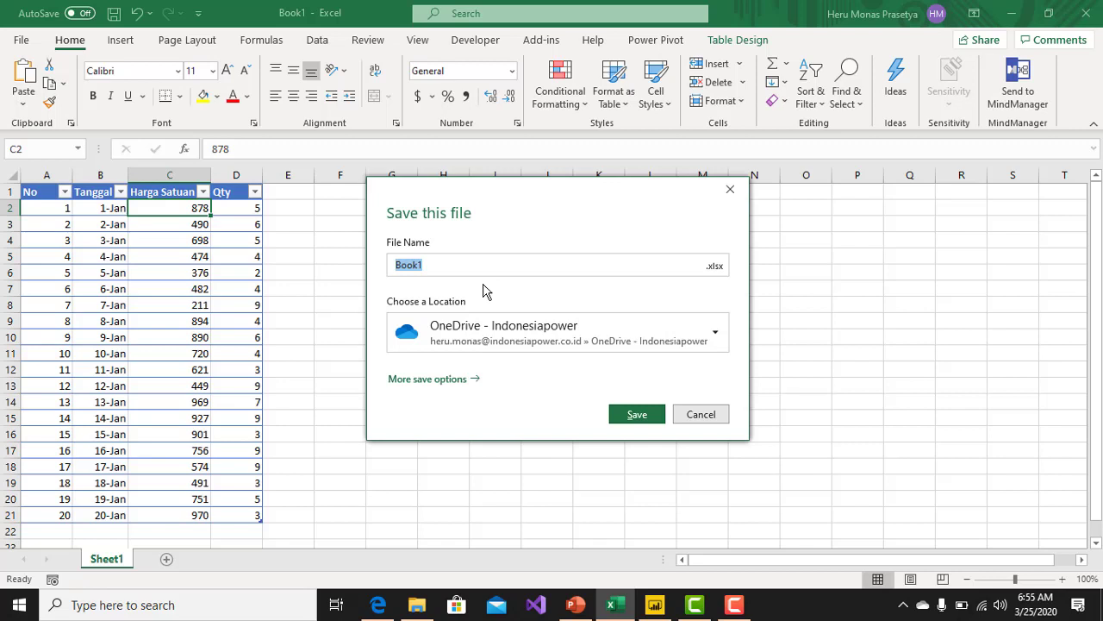
type("Calc Col")
left_click(451, 381)
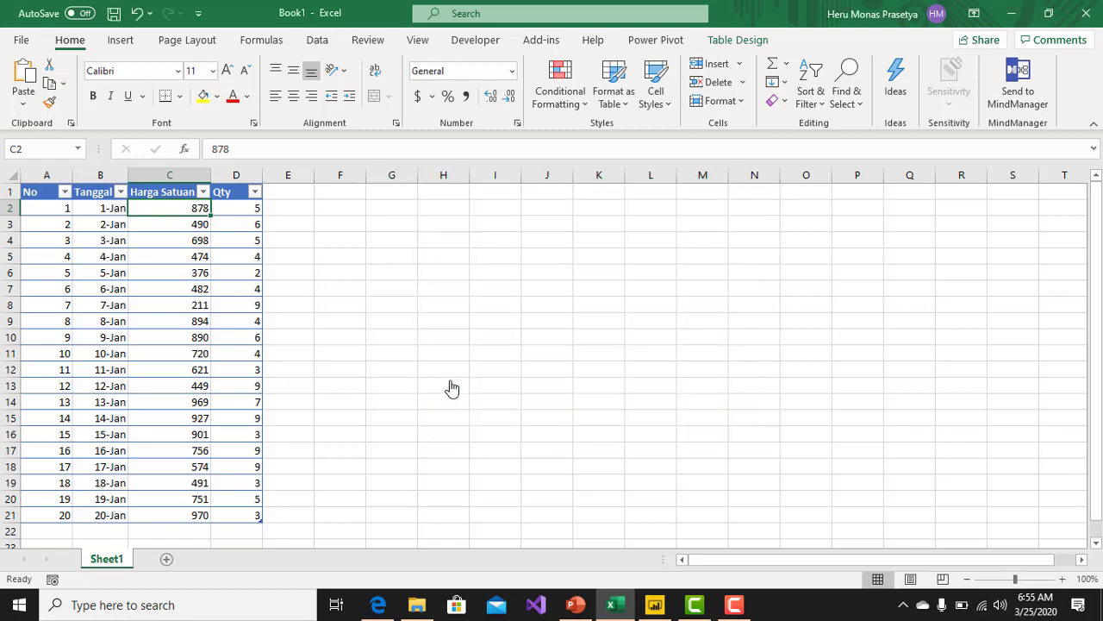
left_click(480, 175)
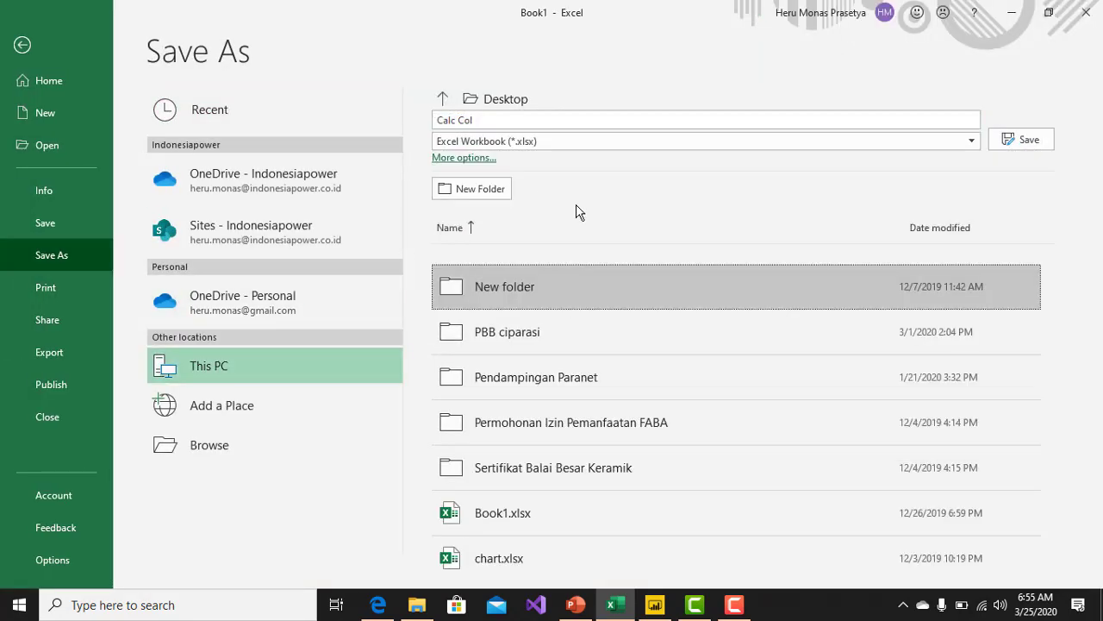
left_click(1009, 143)
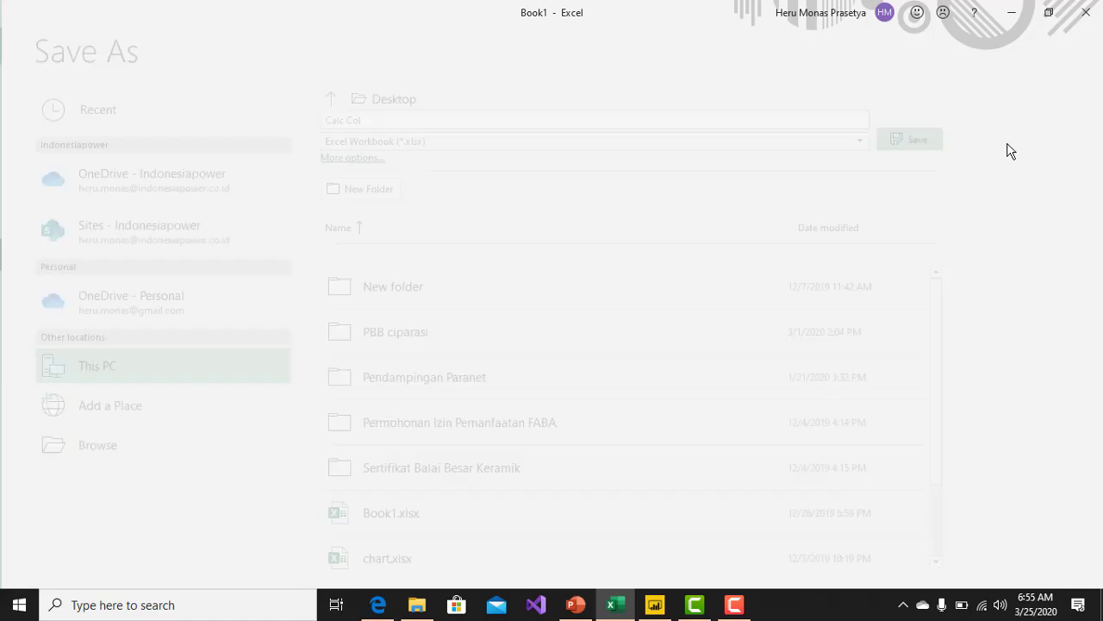
left_click(938, 237)
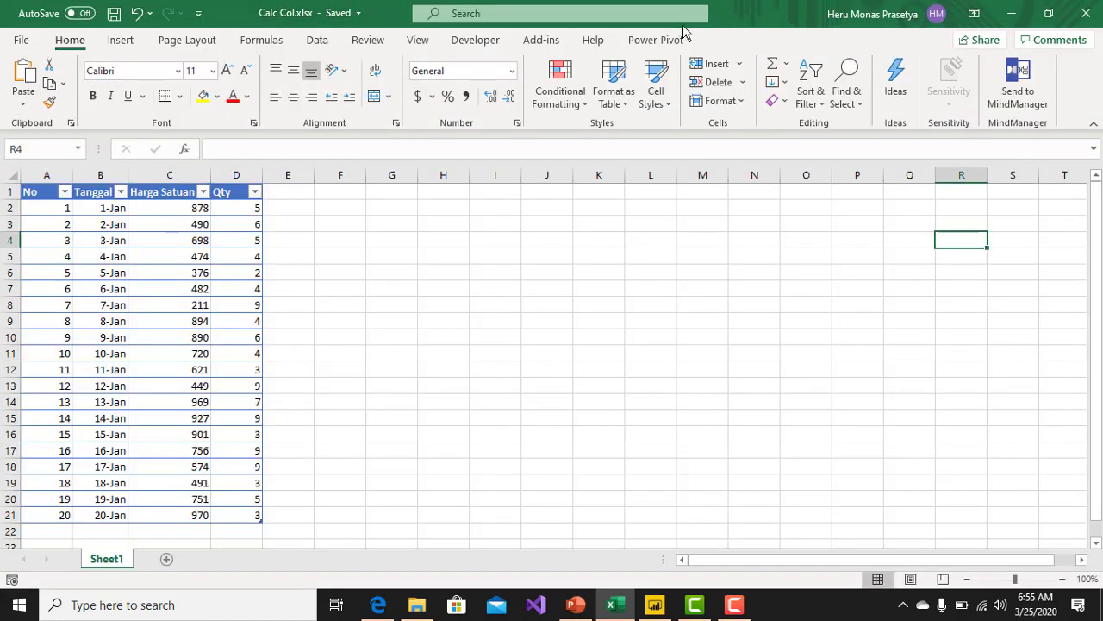
left_click(1086, 14)
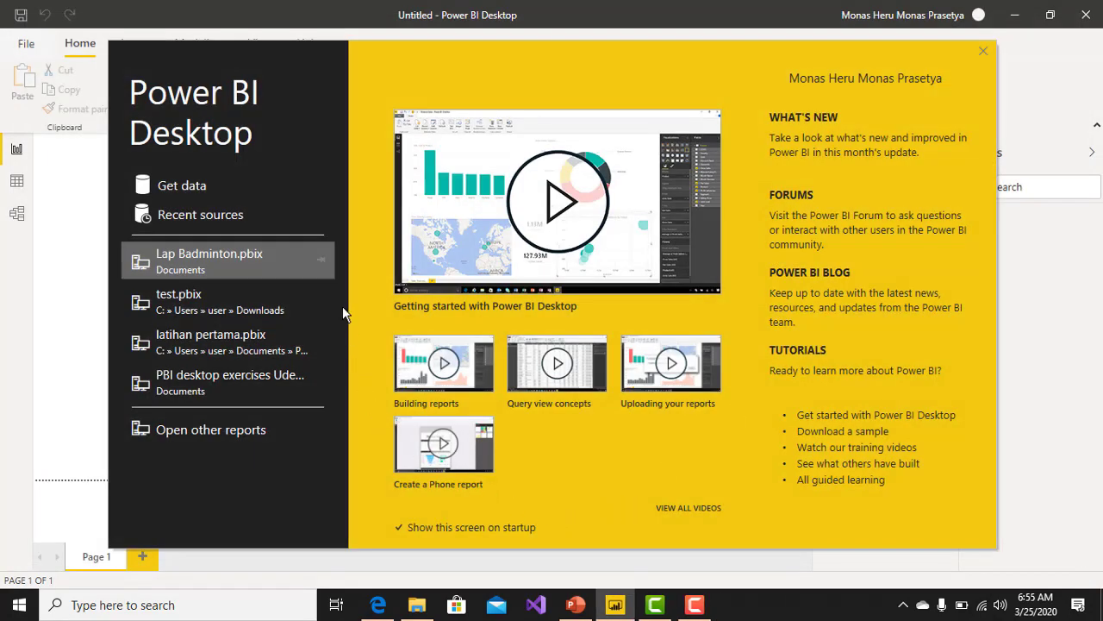
In Power BI Desktop, load Table1 from the Excel workbook Calc Col.xlsx on the Desktop.
left_click(169, 185)
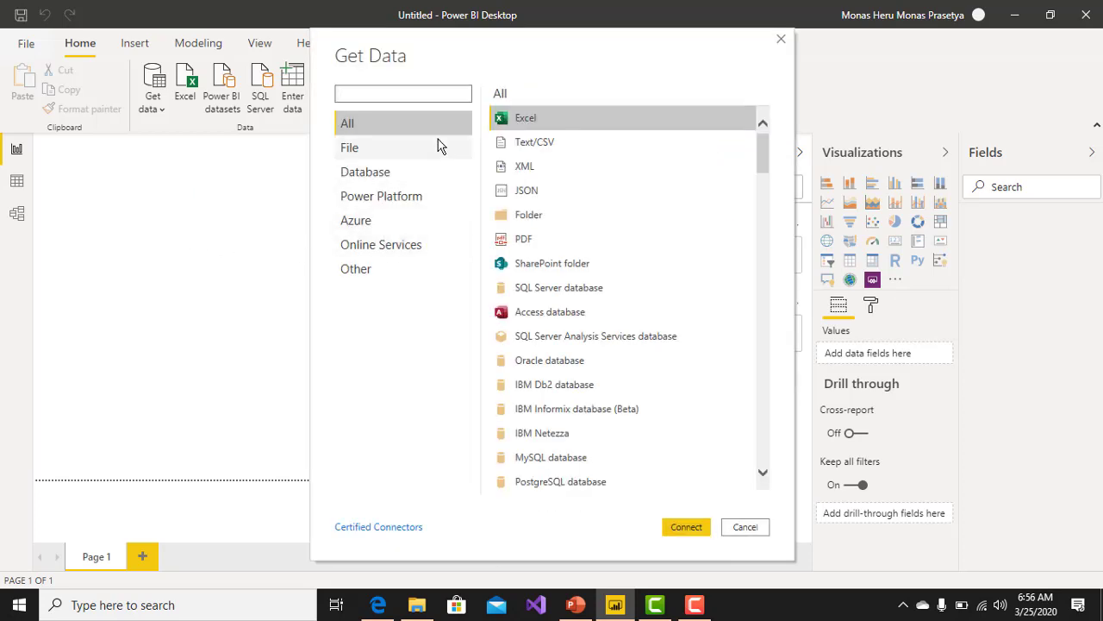
left_click(510, 131)
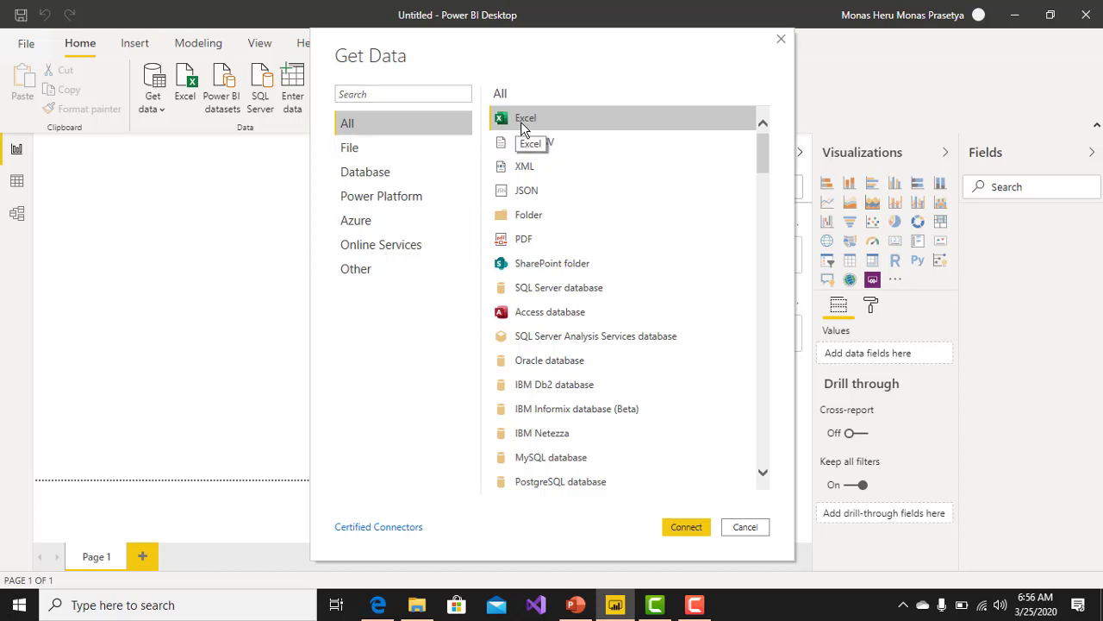
left_click(687, 527)
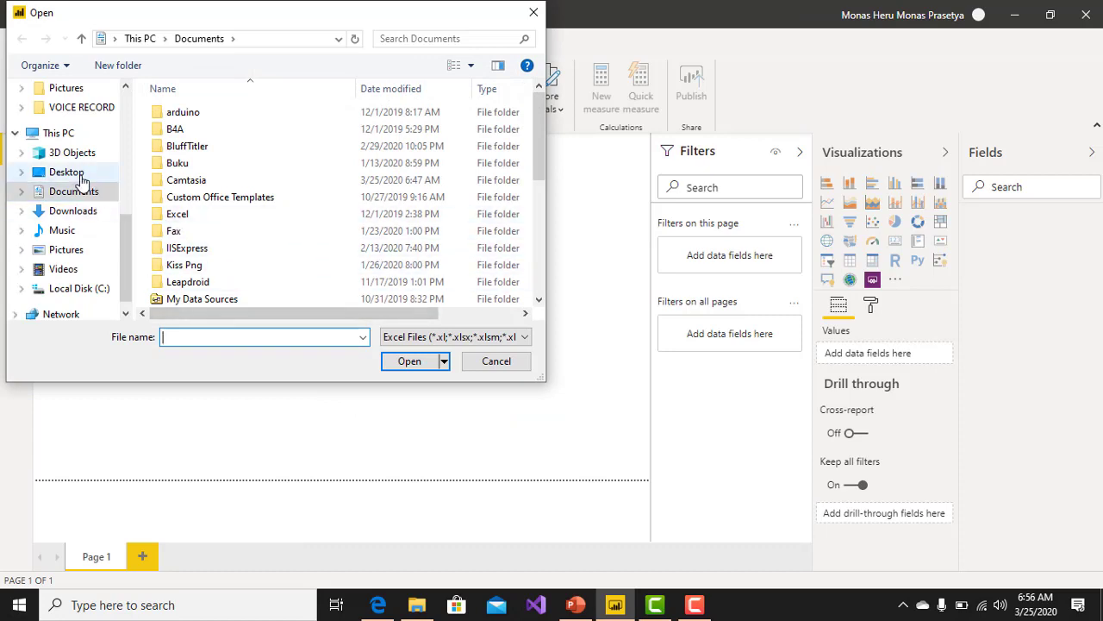
left_click(67, 172)
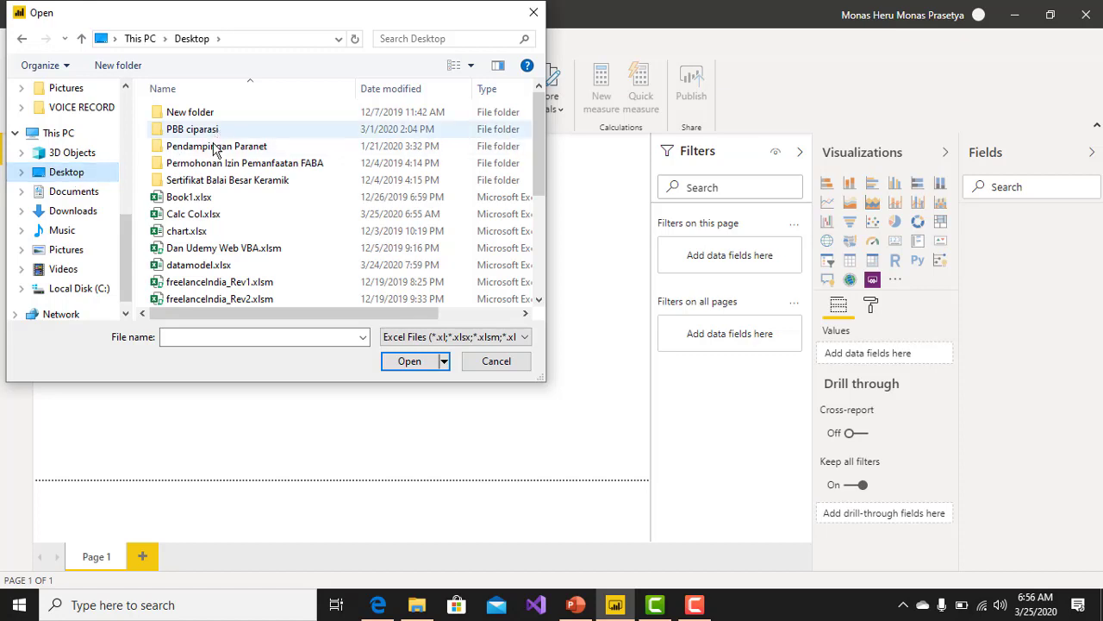
left_click(207, 221)
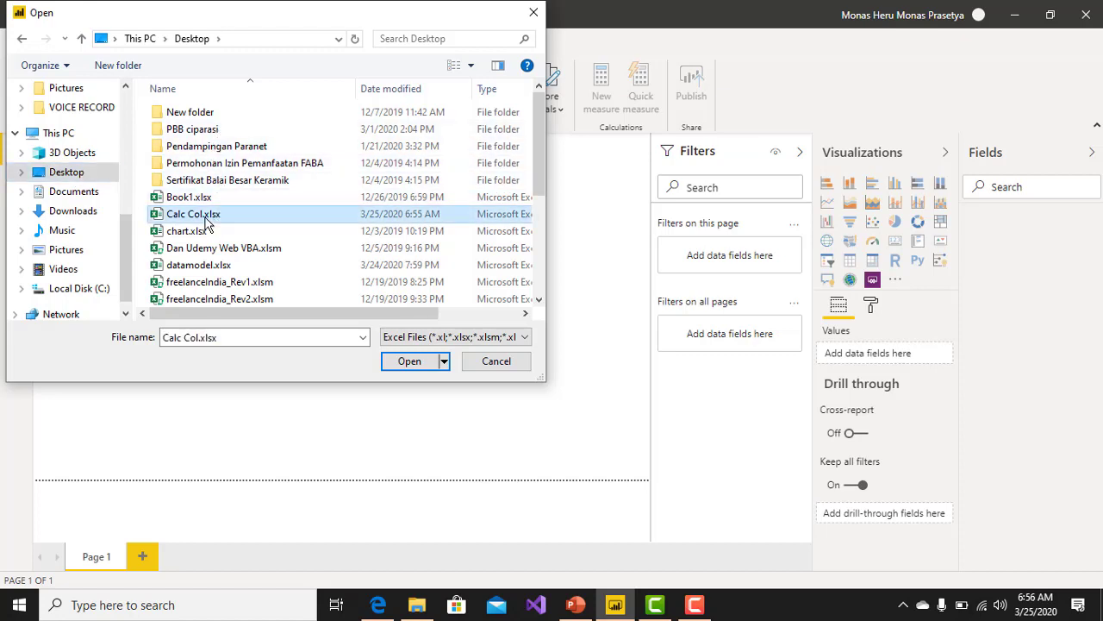
left_click(418, 366)
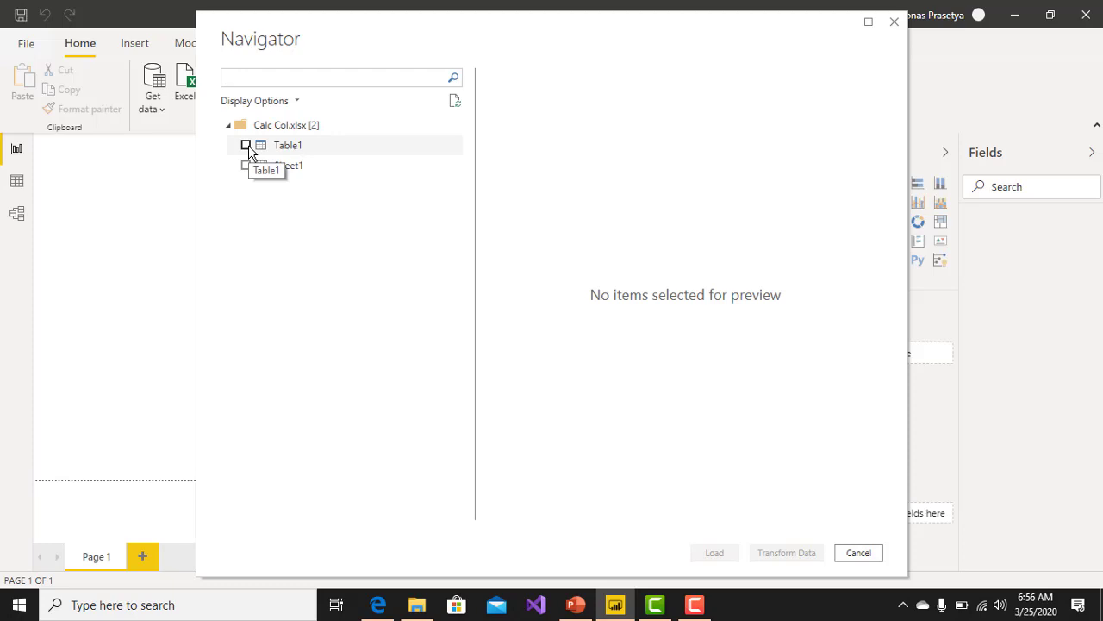
left_click(247, 145)
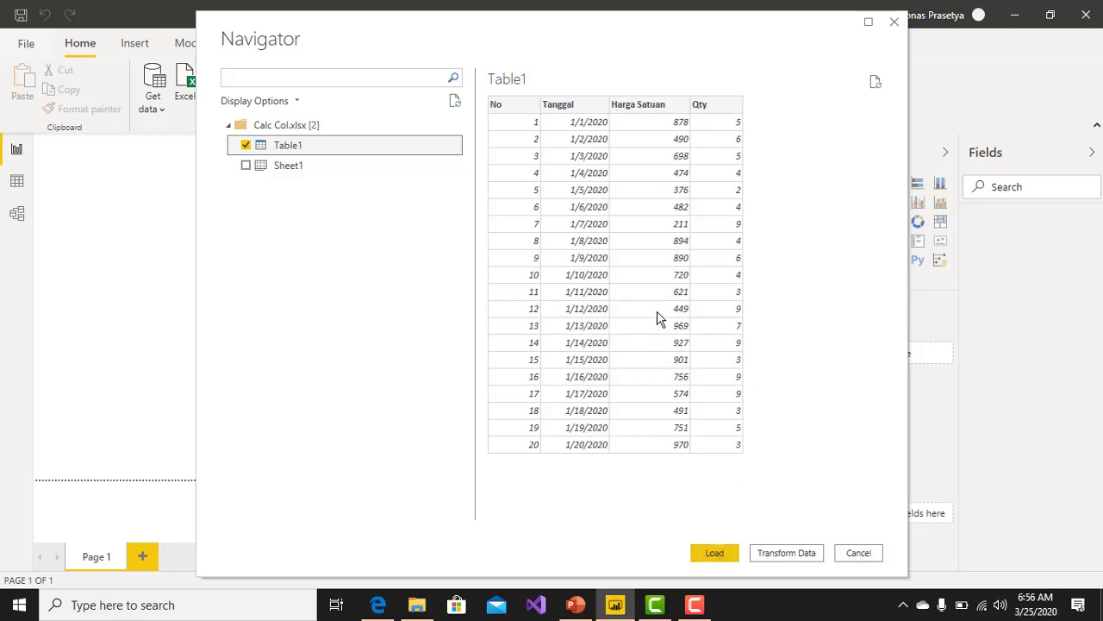
left_click(715, 553)
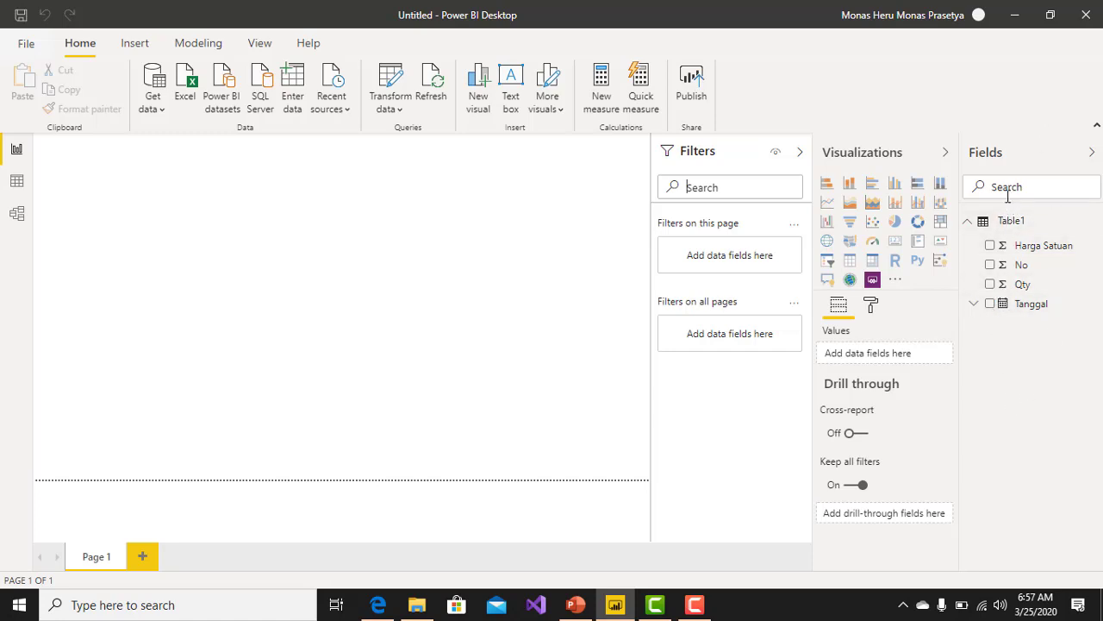
left_click(693, 604)
left_click(1026, 530)
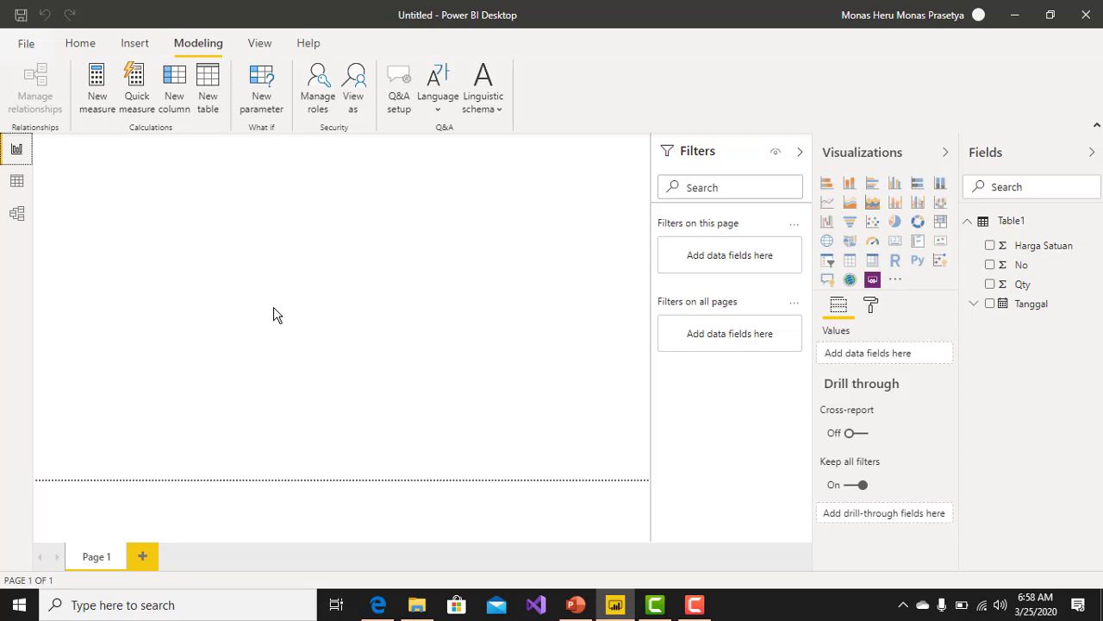
left_click(17, 182)
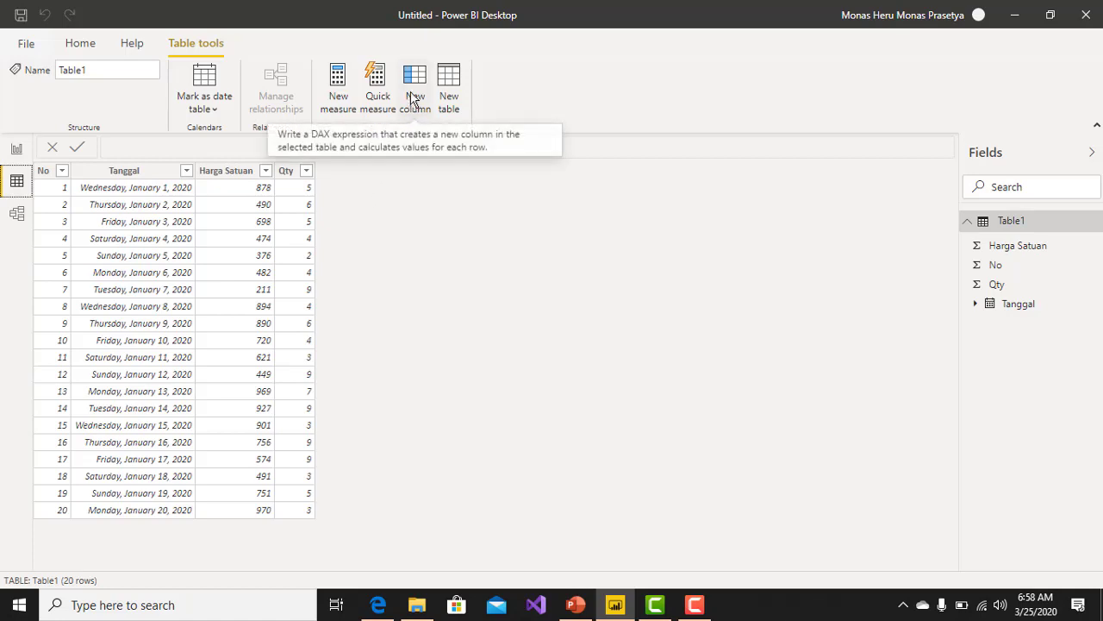
left_click(413, 98)
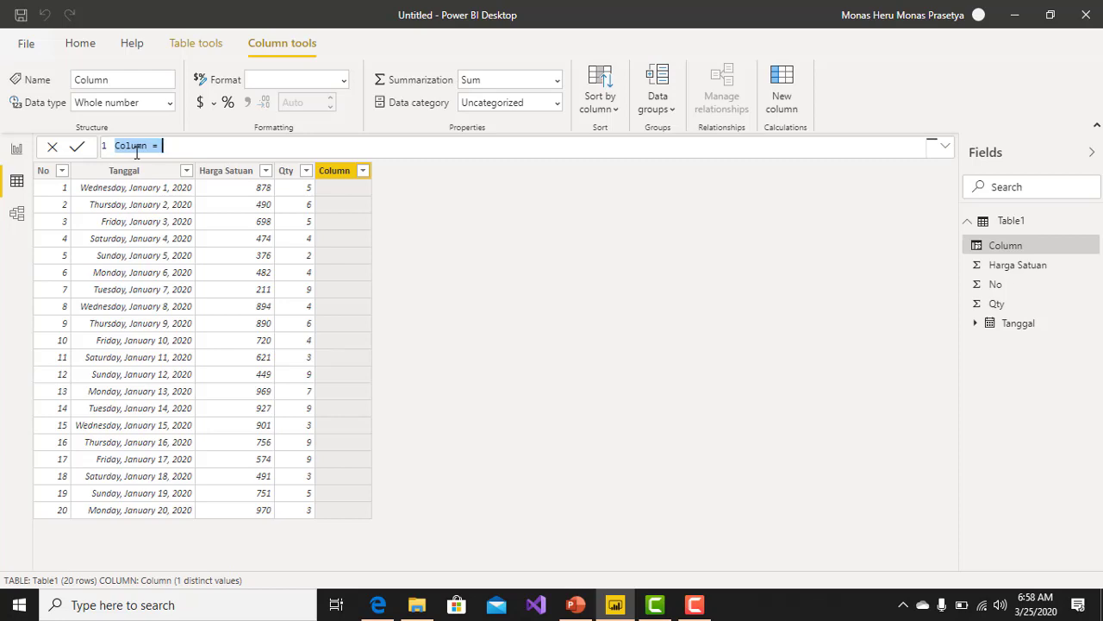
left_click(330, 171)
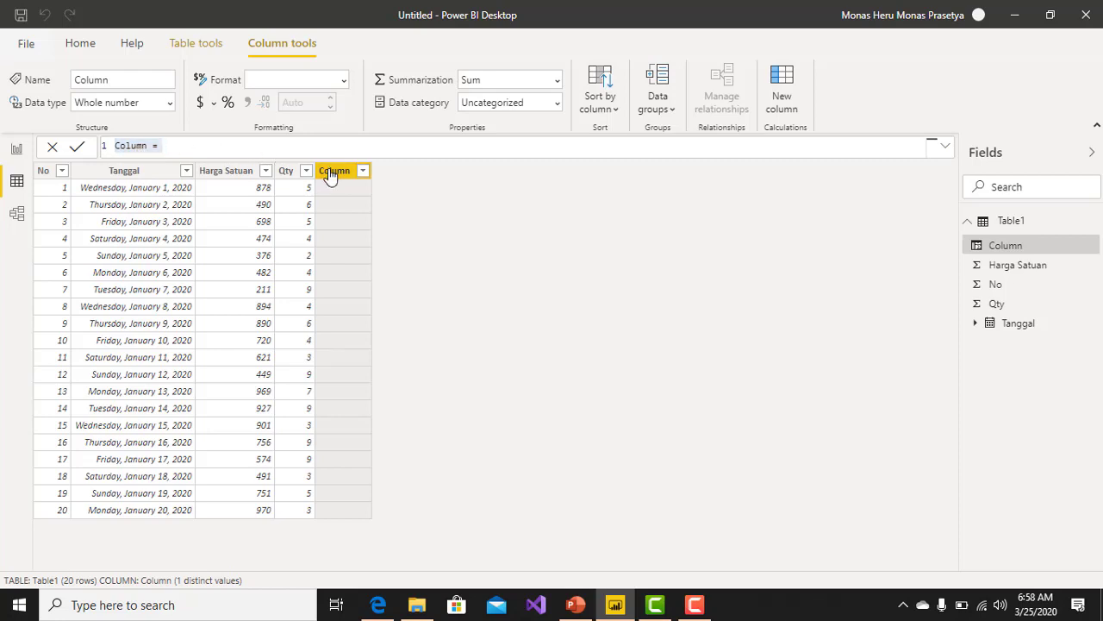
key("Delete")
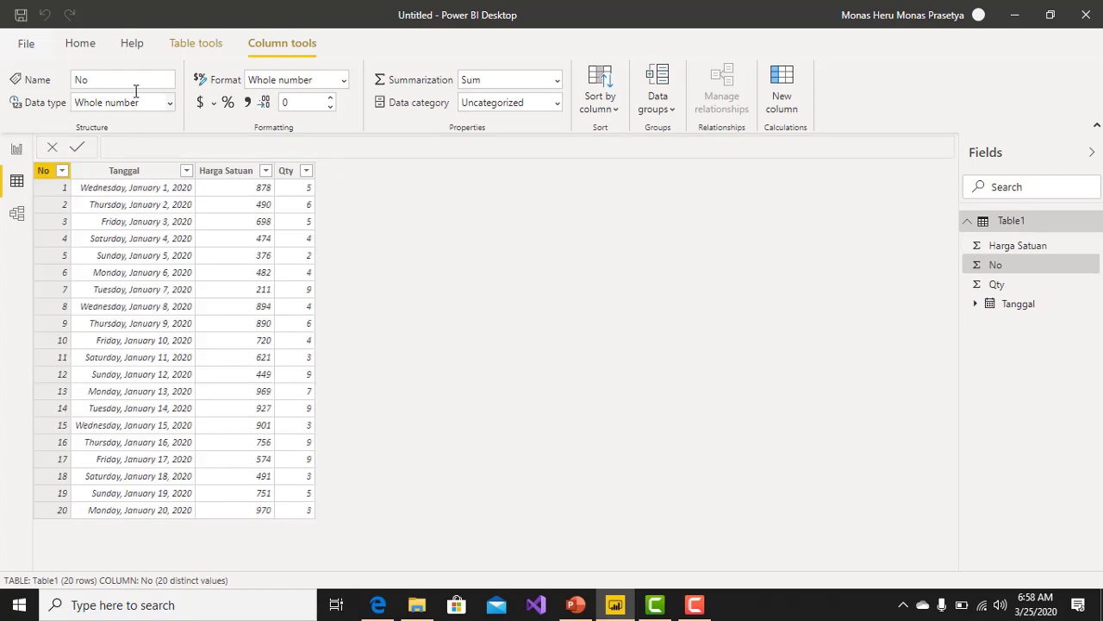
Add a new calculated column named Grand Total to Table1 in Data view.
left_click(21, 184)
left_click(177, 49)
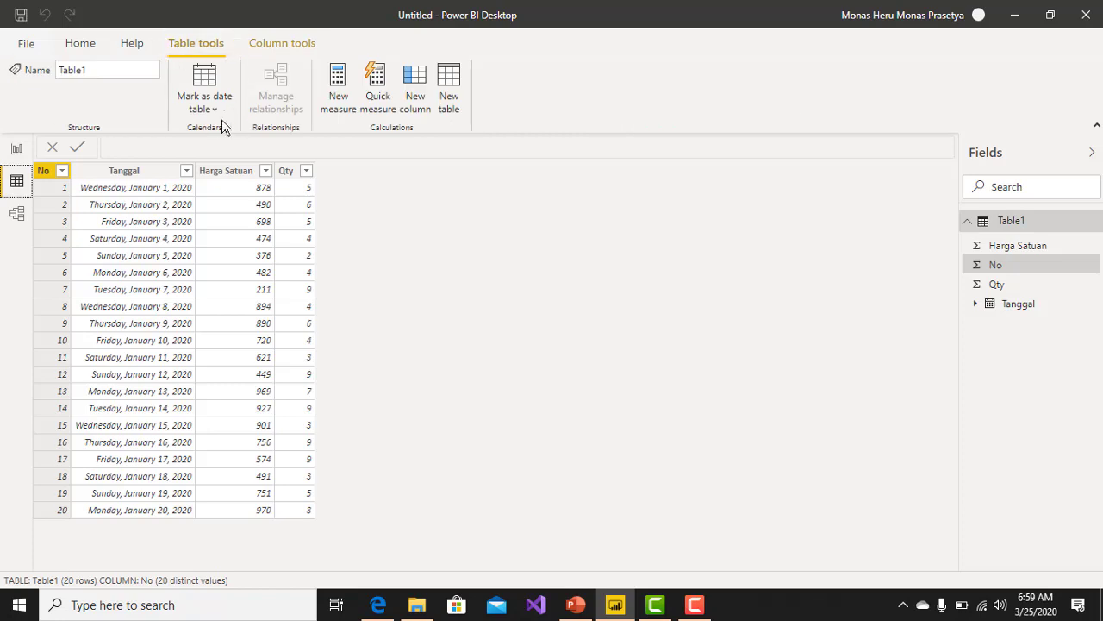
left_click(414, 89)
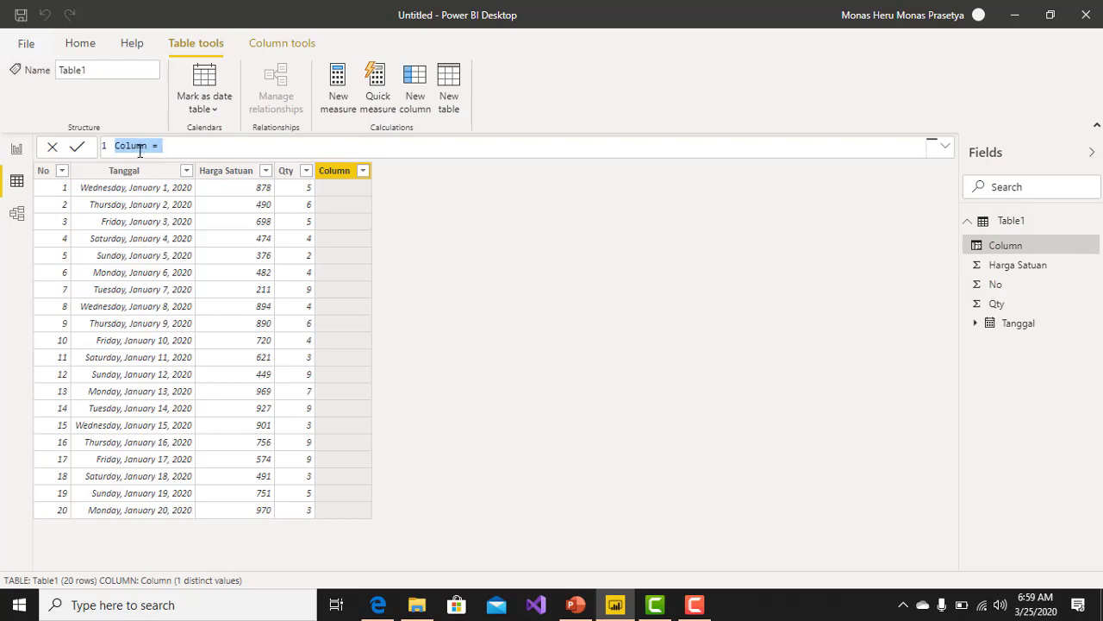
type("Grand Total =")
key("Return")
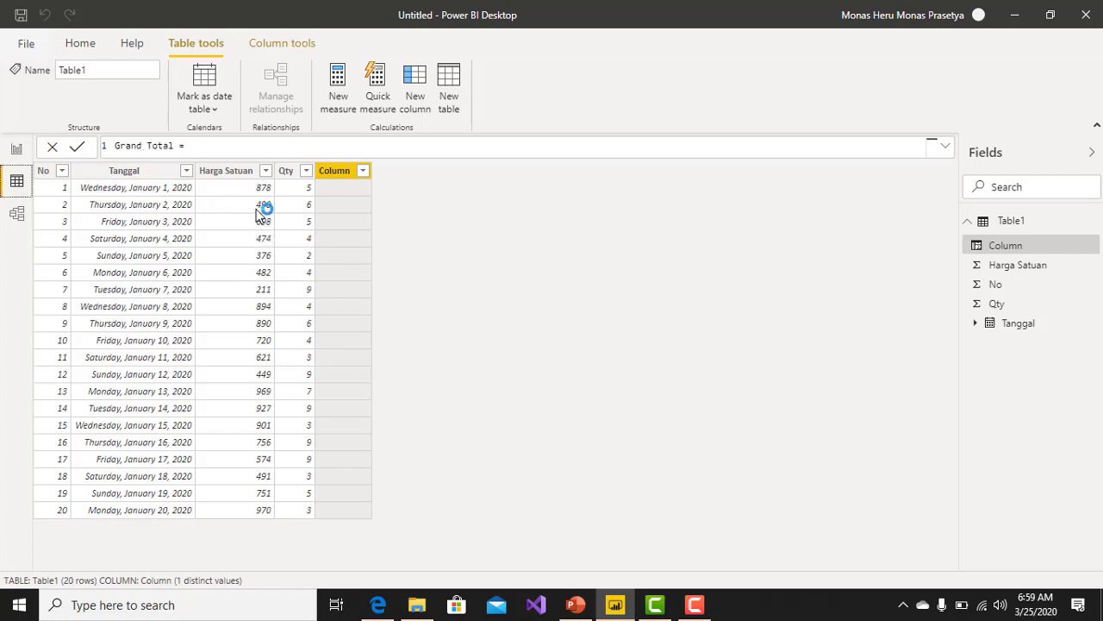